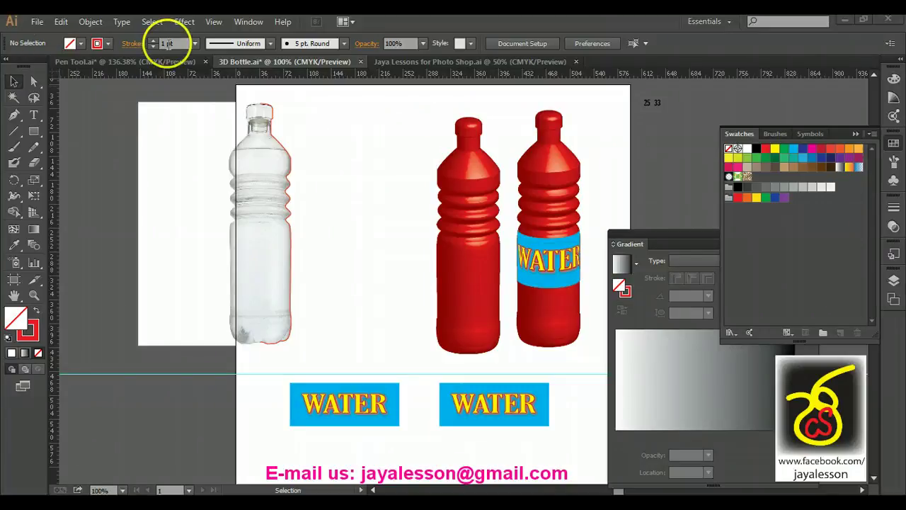
Browse the effects list and close it without applying any effect
click(179, 25)
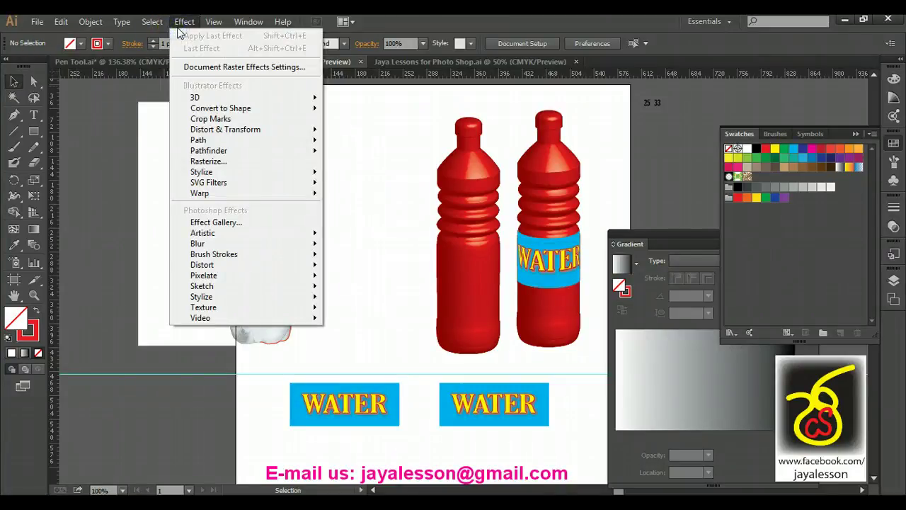
mouse_move(191, 100)
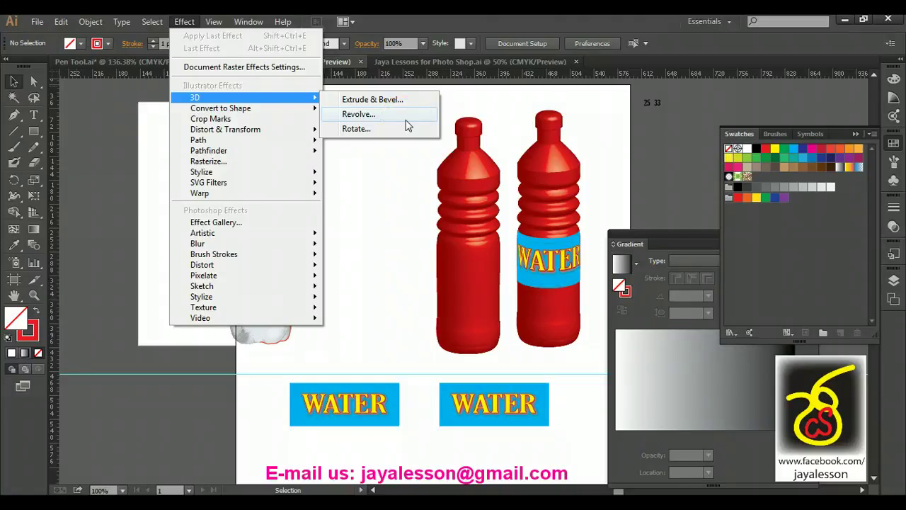
click(623, 94)
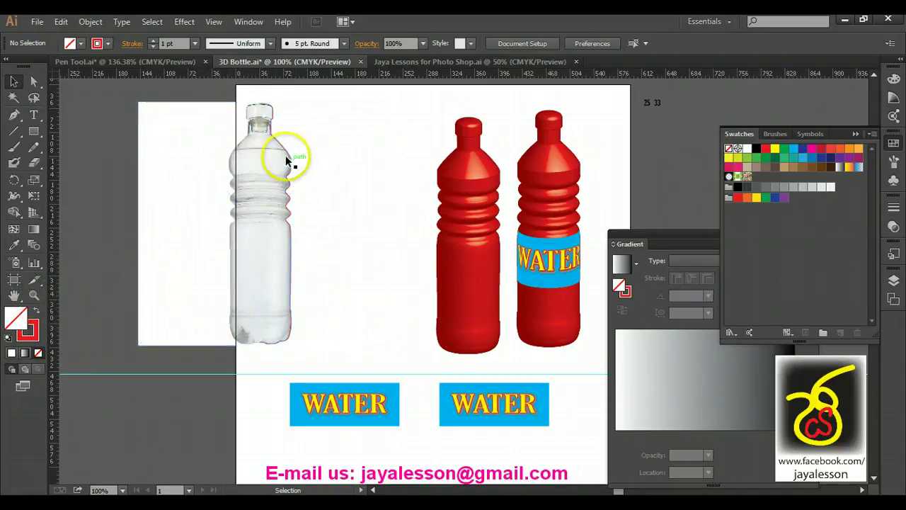
Drag the red profile outline to the right of the bottle photo, then reselect it
click(273, 133)
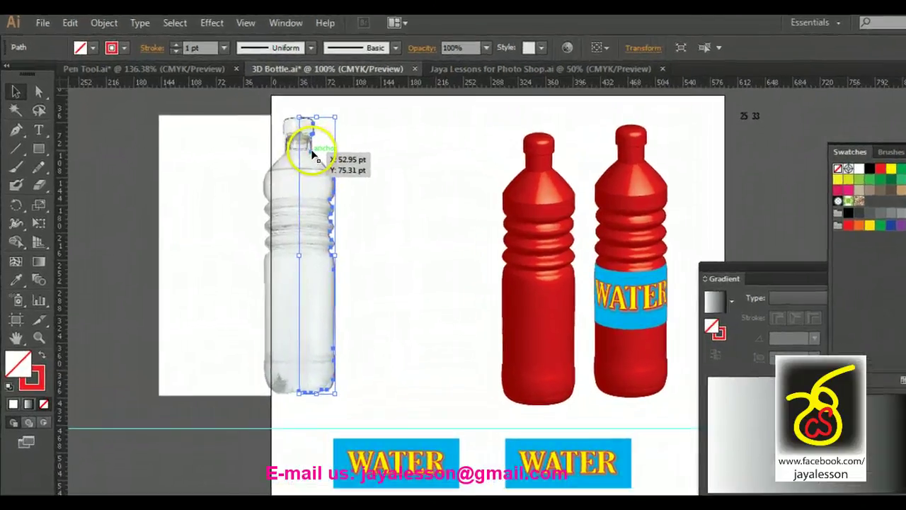
drag(322, 161, 422, 155)
click(476, 142)
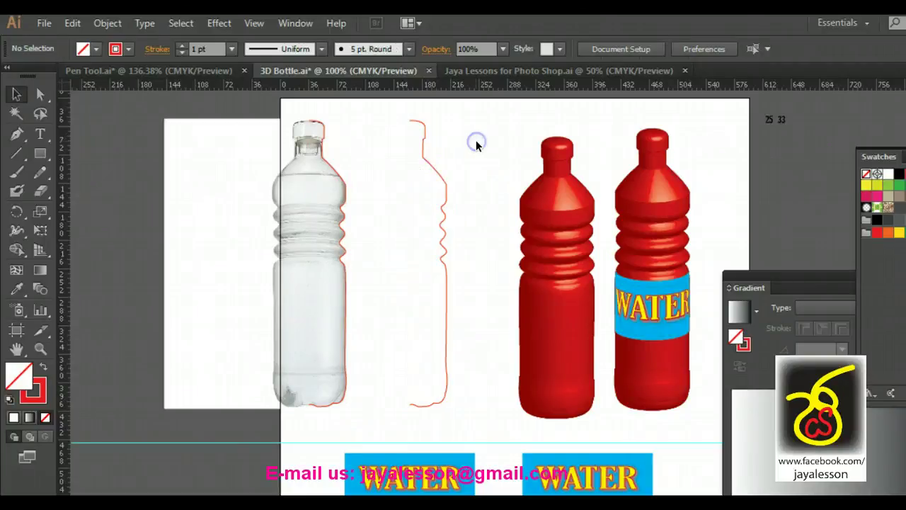
click(447, 117)
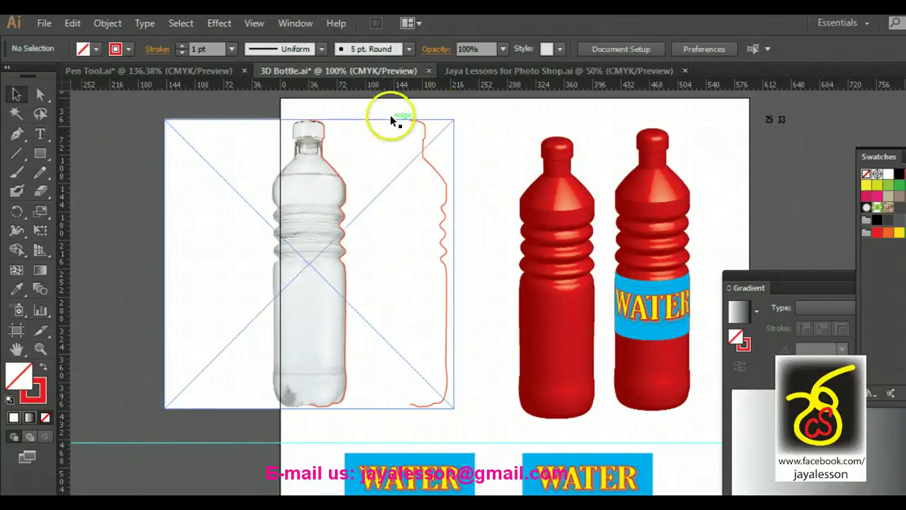
click(408, 125)
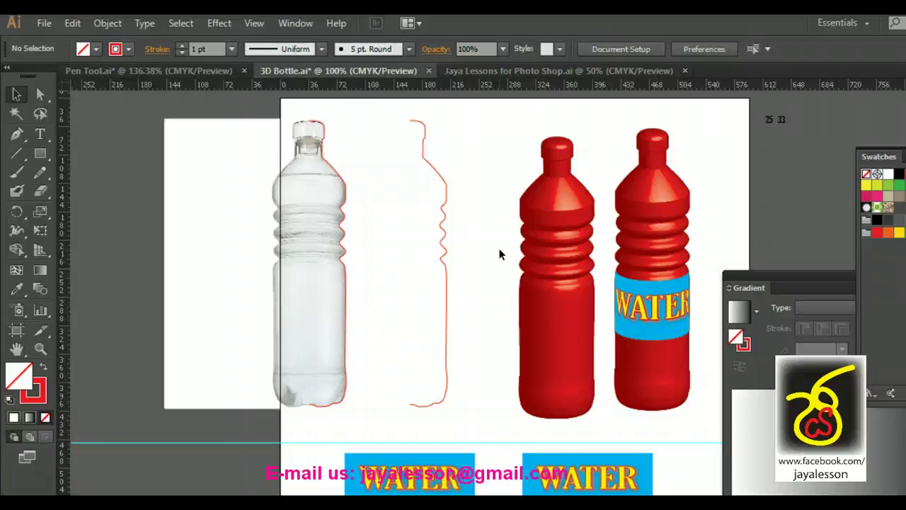
click(306, 200)
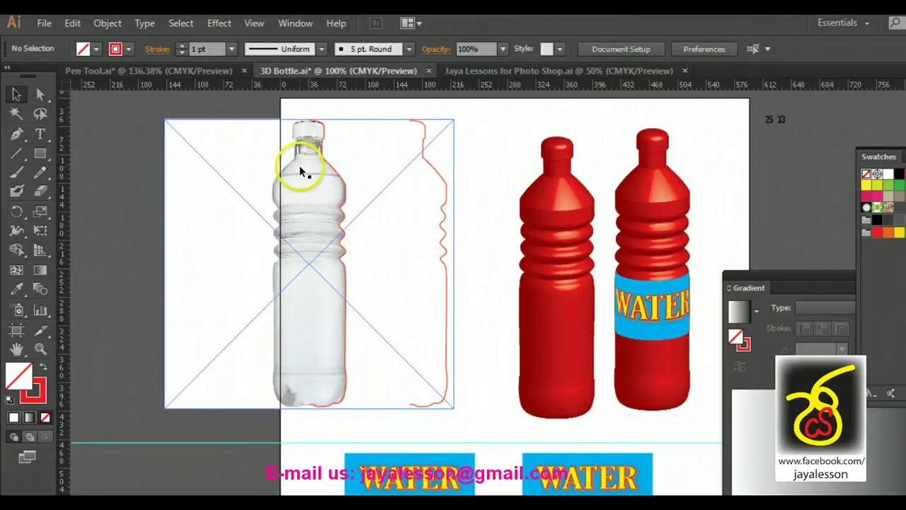
click(299, 168)
click(478, 162)
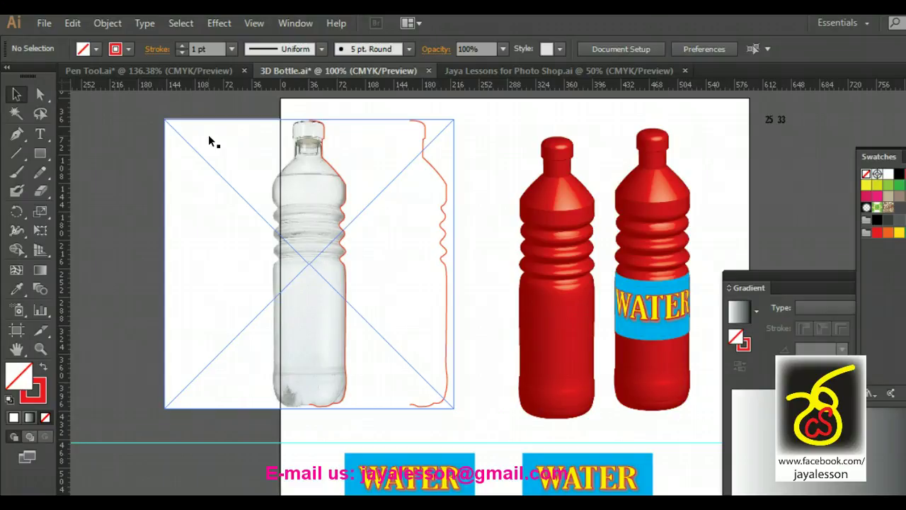
click(144, 150)
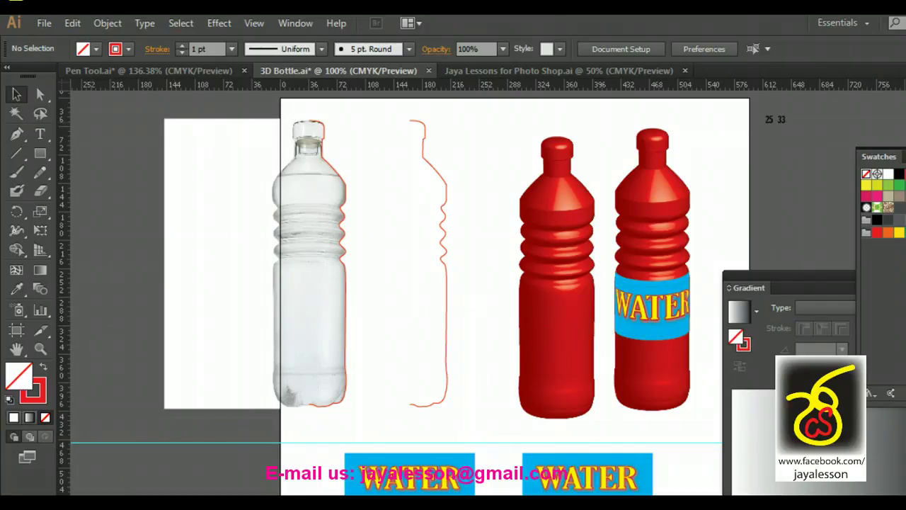
click(33, 25)
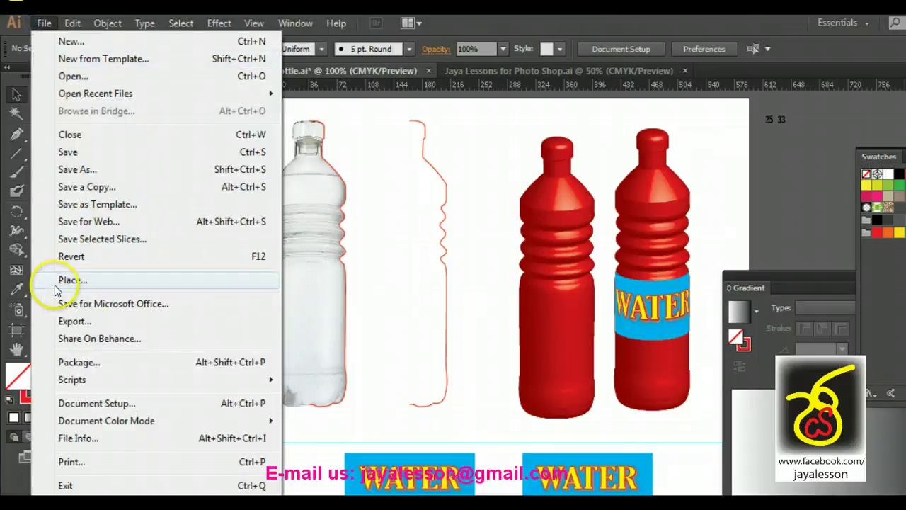
click(745, 108)
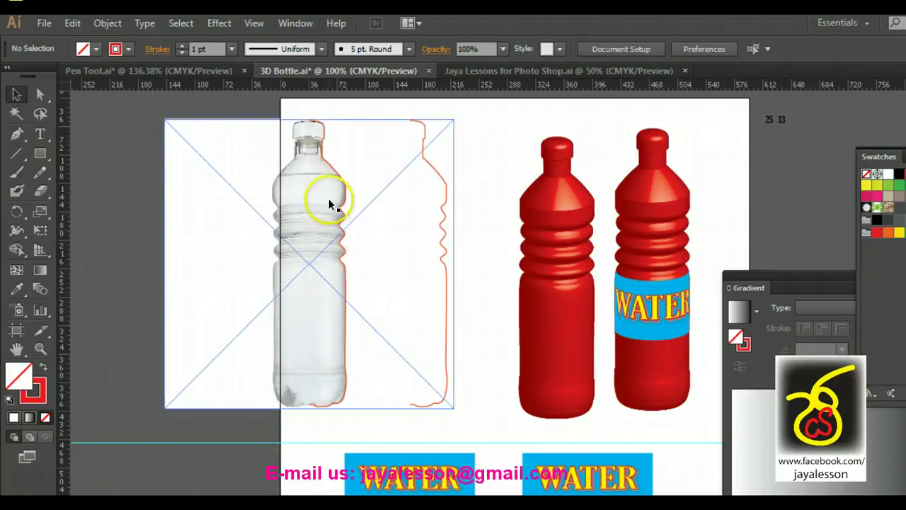
Deselect the half-profile outline and switch to the Pen tool
click(323, 162)
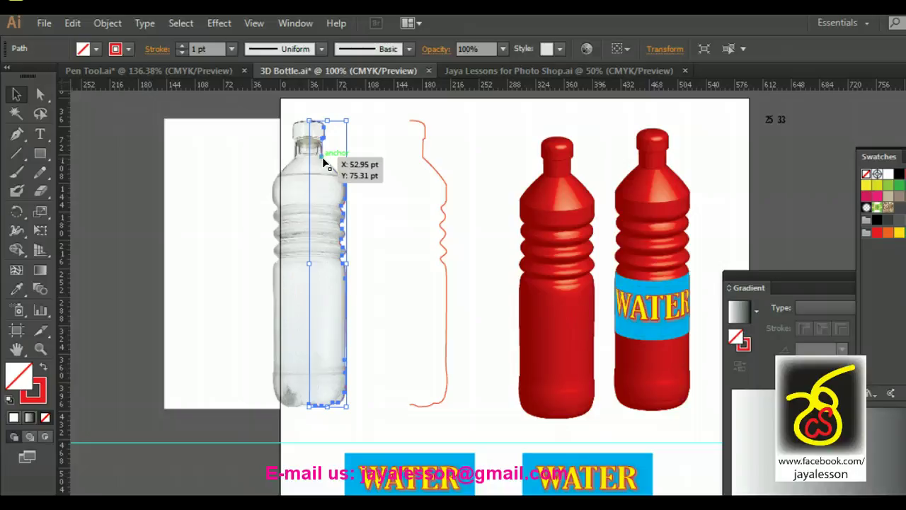
key(ctrl+shift+a)
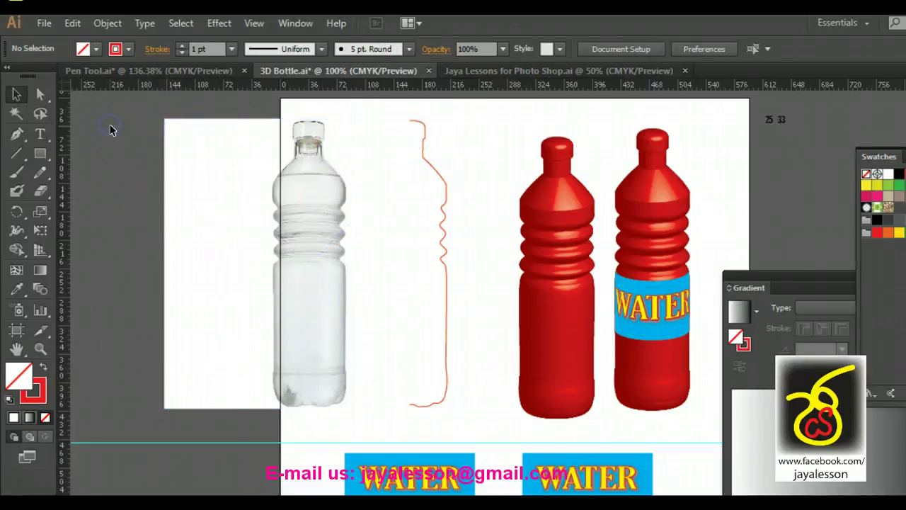
click(12, 136)
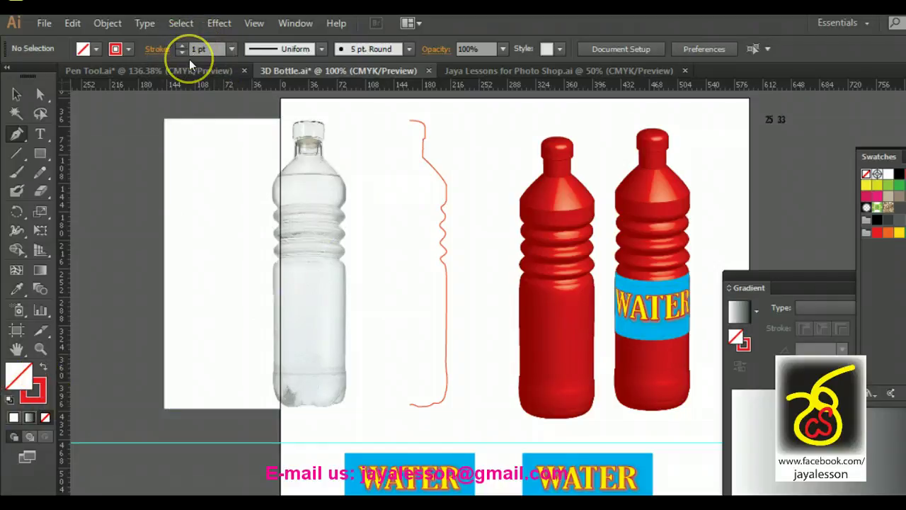
Zoom onto the bottle photo, drop a vertical guide down its centre, then zoom to the cap and neck
click(39, 348)
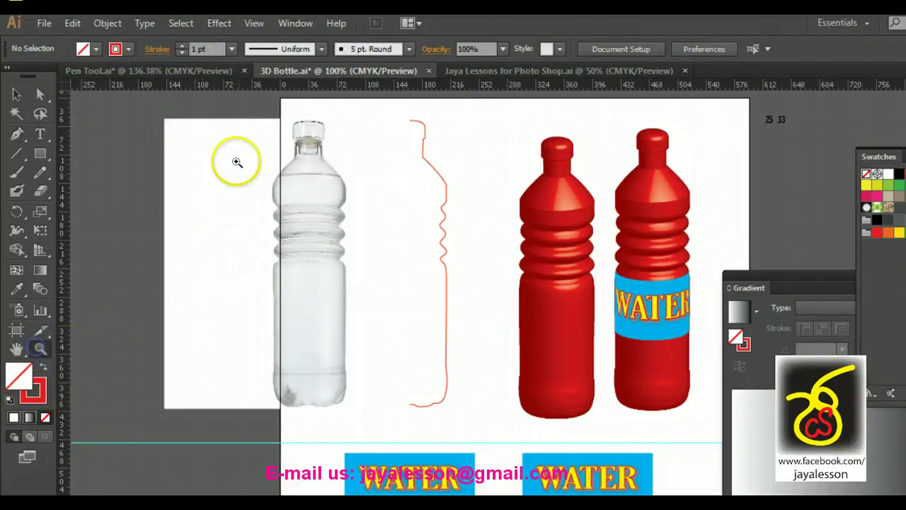
drag(252, 104, 542, 425)
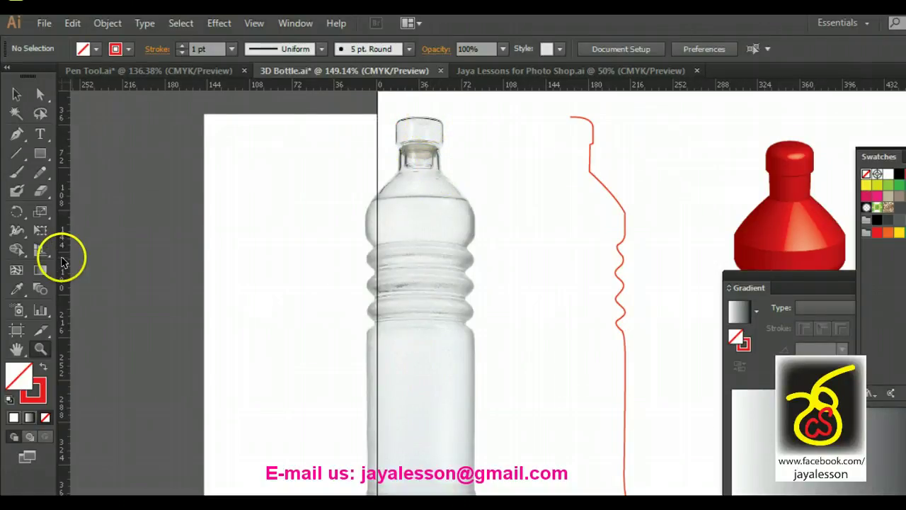
drag(61, 259, 422, 329)
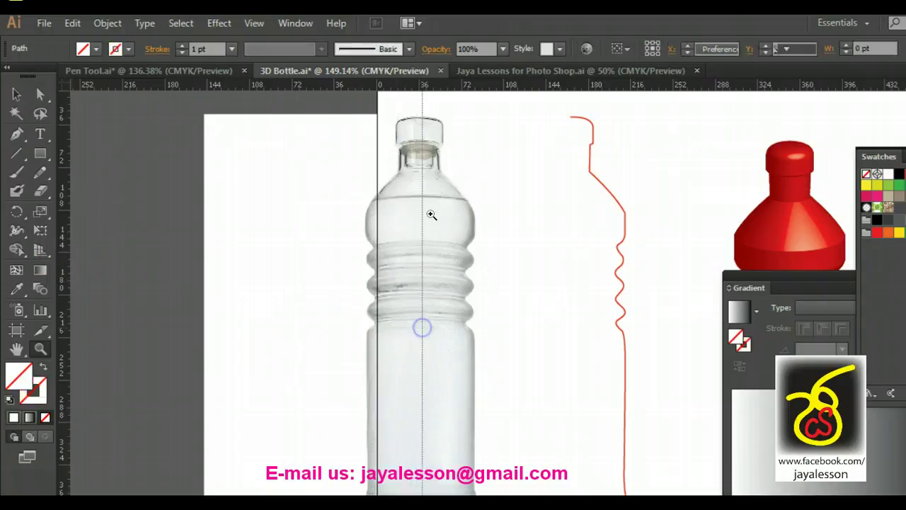
drag(344, 95, 752, 374)
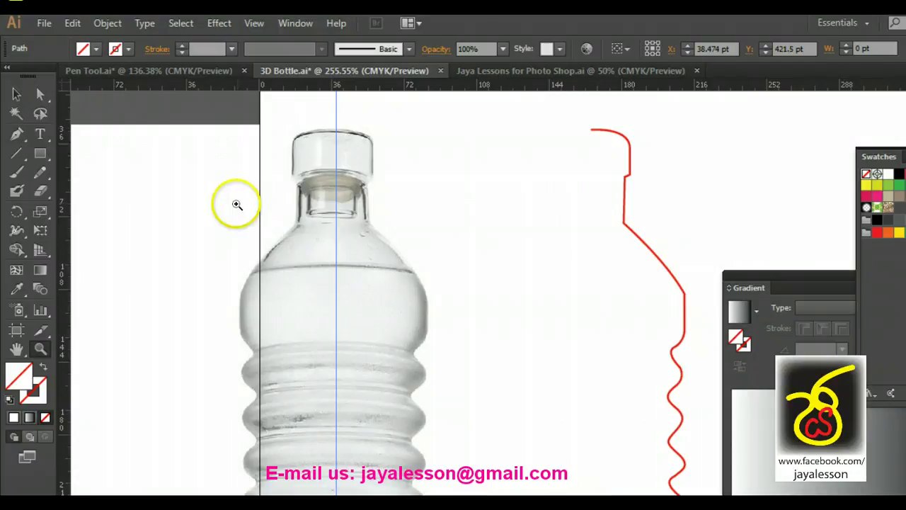
Choose the Pen tool with a red stroke colour
click(15, 136)
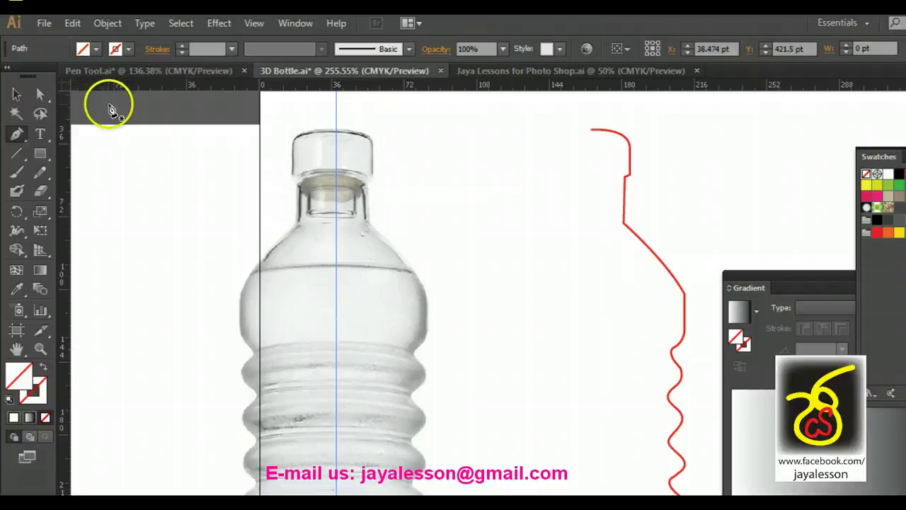
click(34, 383)
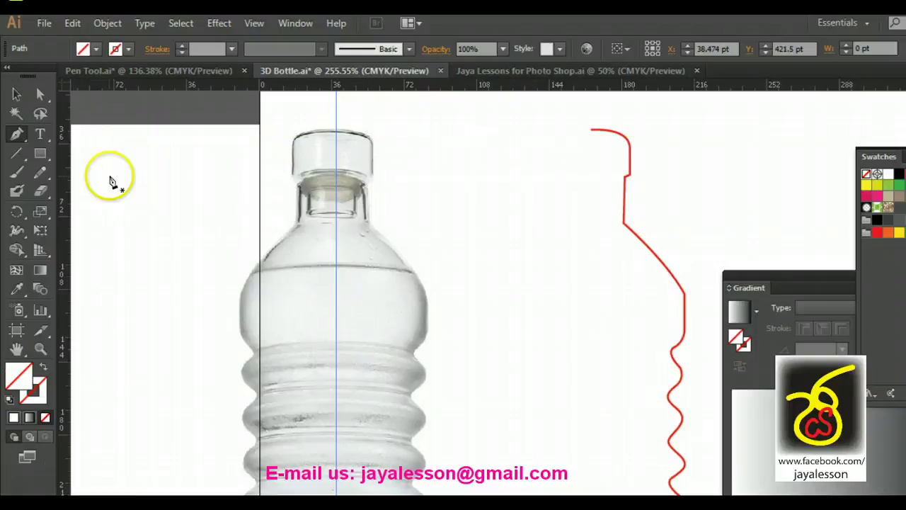
click(877, 231)
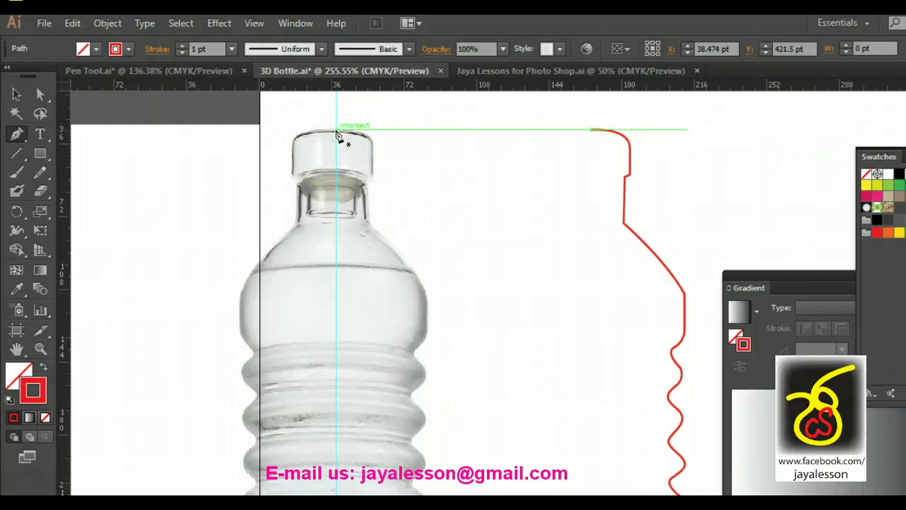
Trace the bottle's right edge with curved anchors from the cap top past the shoulder and bulge
drag(337, 131, 364, 223)
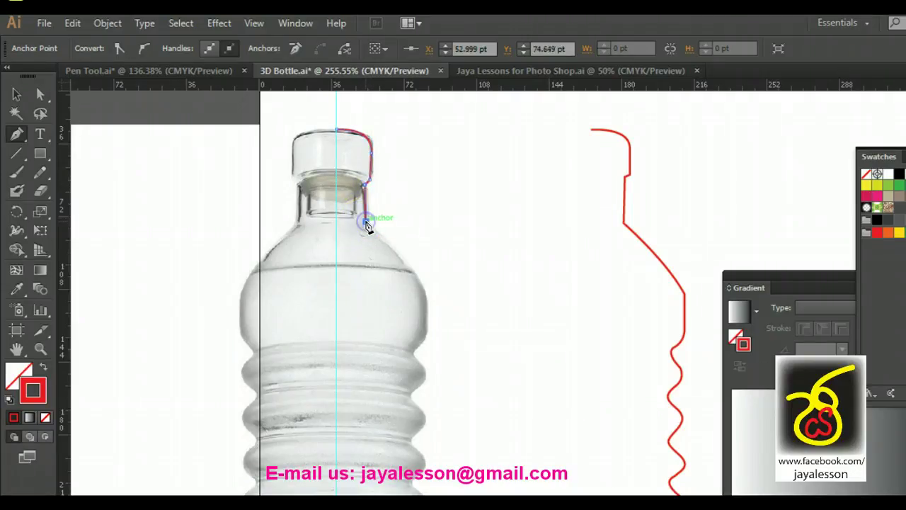
click(423, 297)
mouse_move(425, 303)
mouse_down()
mouse_move(427, 322)
mouse_move(424, 314)
mouse_up()
drag(422, 346, 442, 423)
click(431, 381)
Curve the path around the lower rib, undoing a bad Pen segment and redrawing it
drag(505, 424, 489, 348)
drag(390, 278, 427, 294)
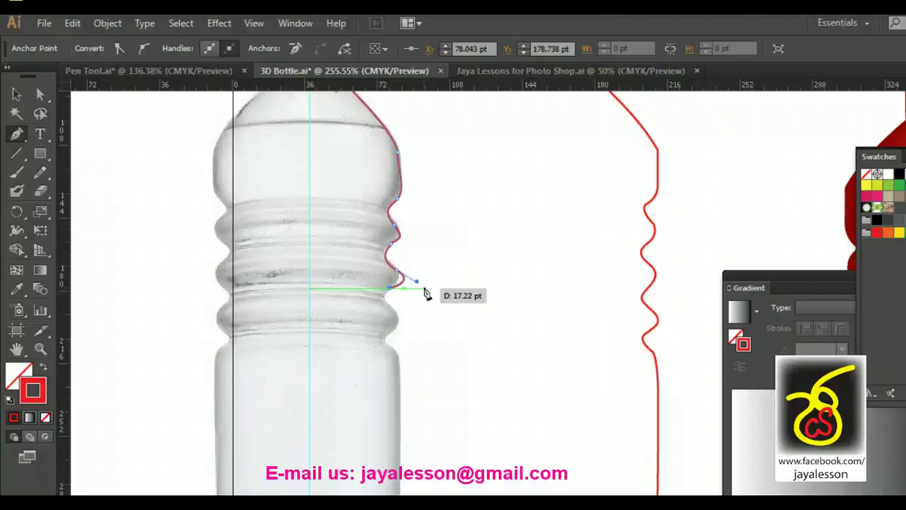
drag(427, 294, 393, 333)
click(68, 23)
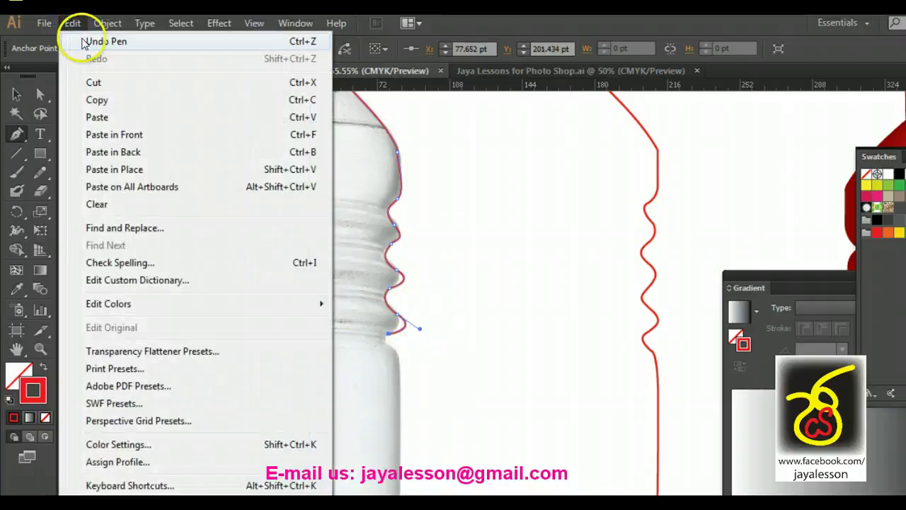
click(81, 41)
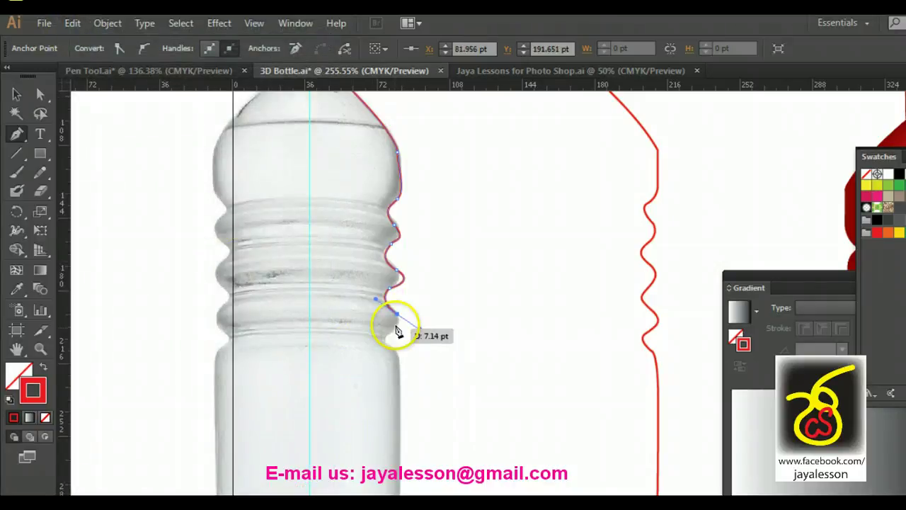
drag(397, 321, 397, 355)
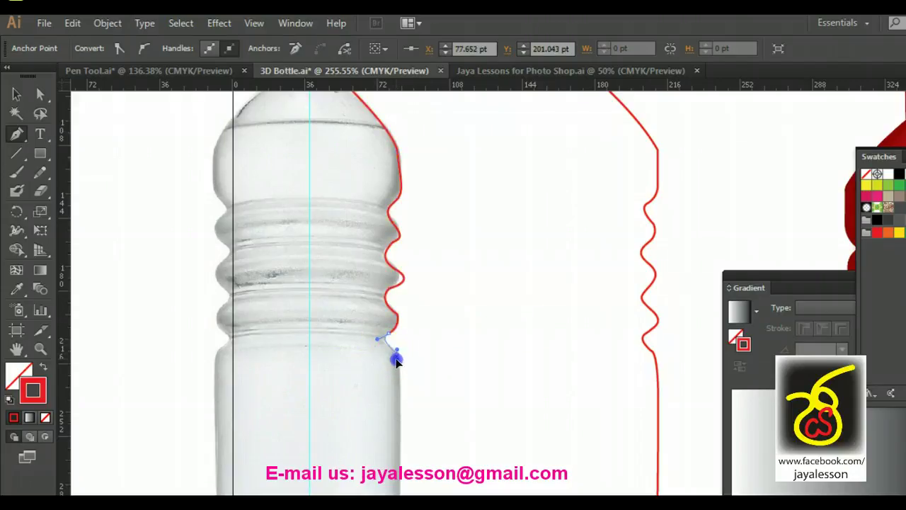
Extend the profile down the straight side, break the corner handle, and curve the base to the centre guide
mouse_move(400, 361)
mouse_down()
mouse_move(433, 380)
mouse_move(423, 253)
mouse_move(390, 373)
mouse_up()
drag(395, 456, 362, 440)
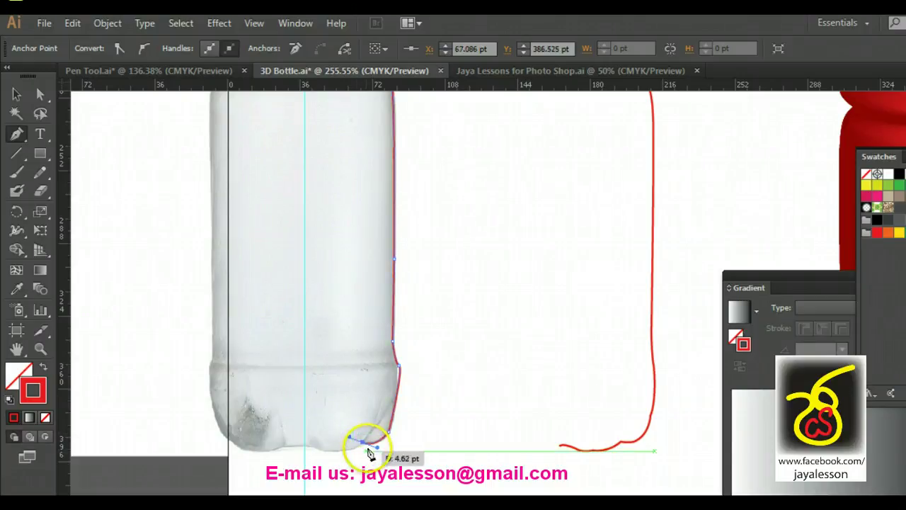
click(362, 441)
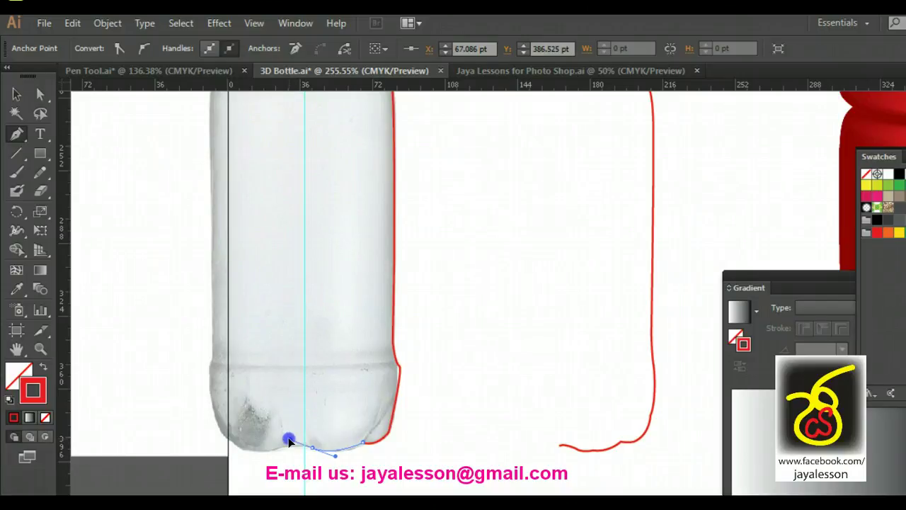
mouse_move(289, 438)
mouse_down()
mouse_move(312, 454)
mouse_move(302, 449)
mouse_up()
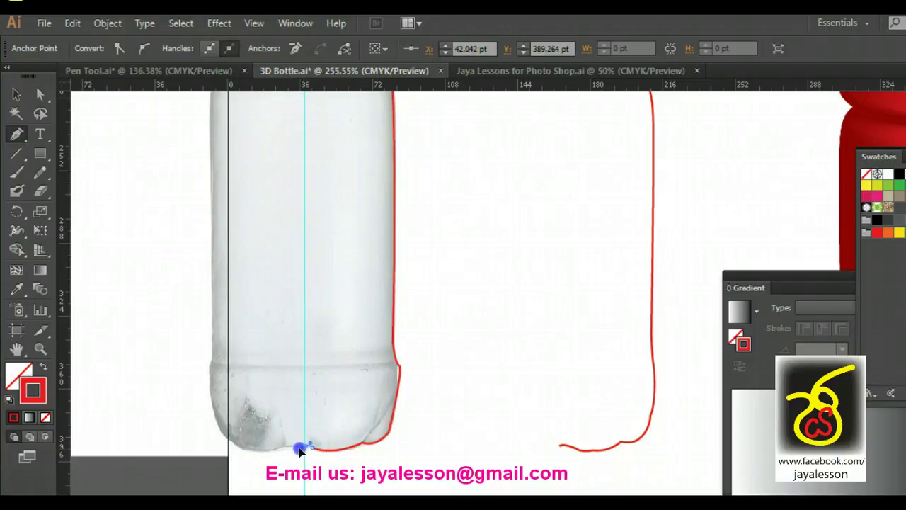
click(298, 450)
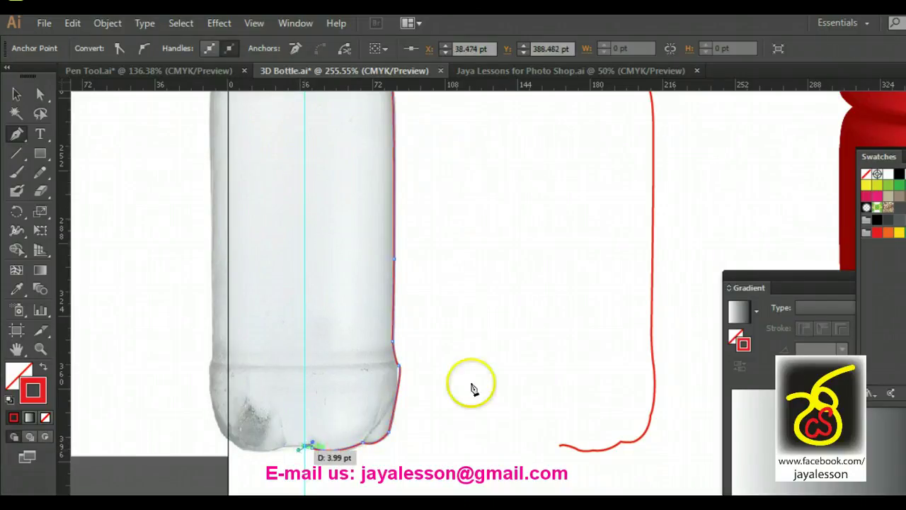
Clear the selection and zoom in on the bottle's upper ribs
click(16, 93)
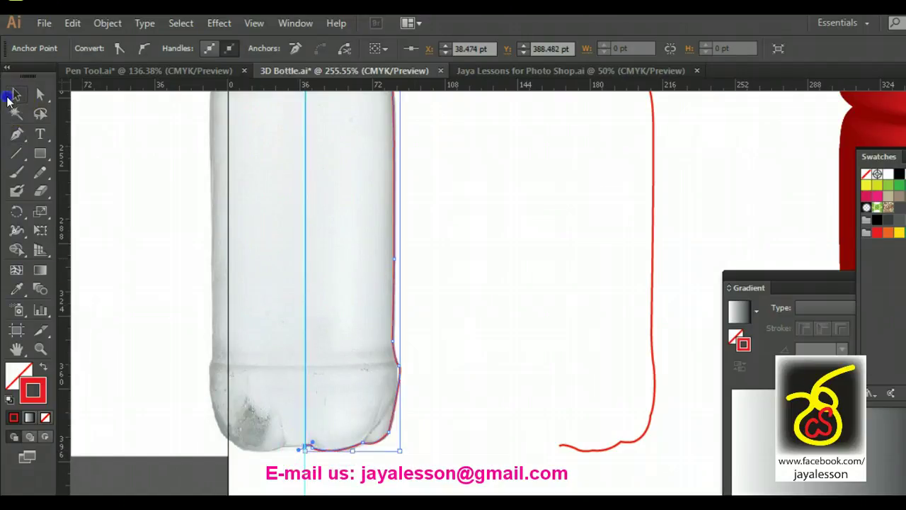
click(153, 226)
key(ctrl+shift+a)
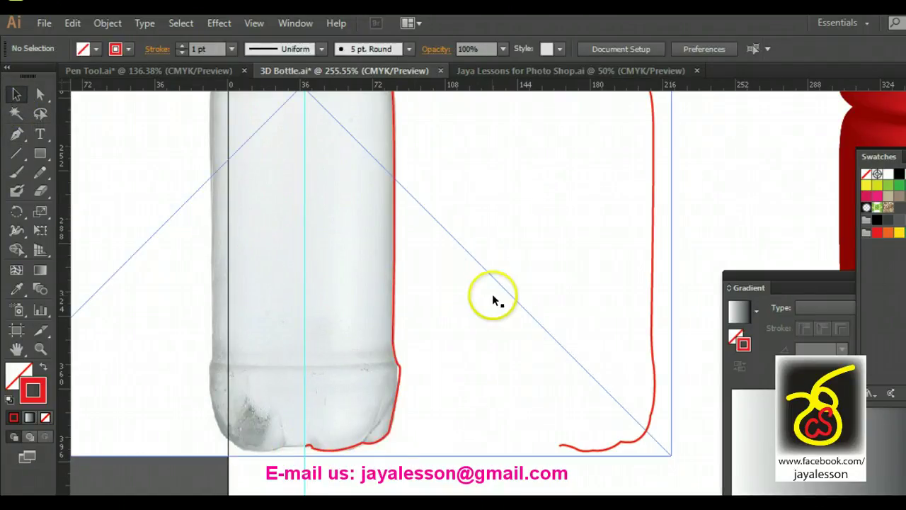
click(40, 349)
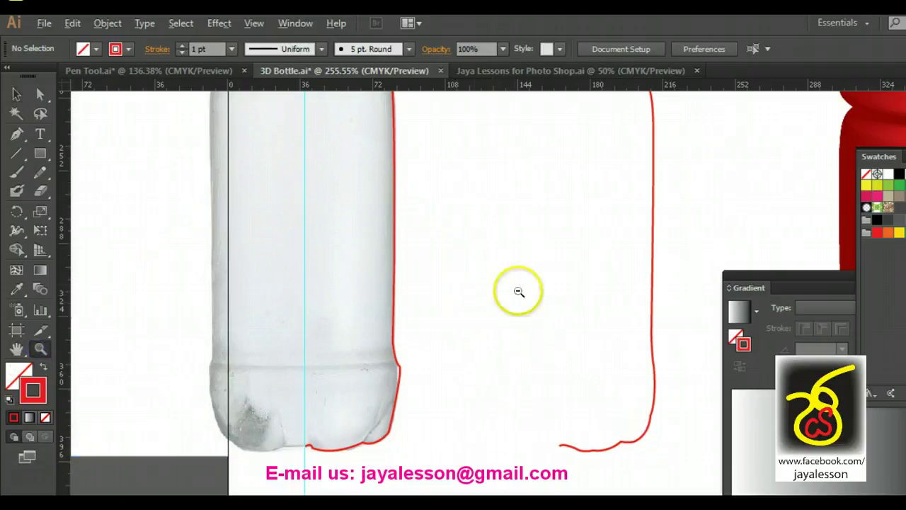
alt+click(516, 287)
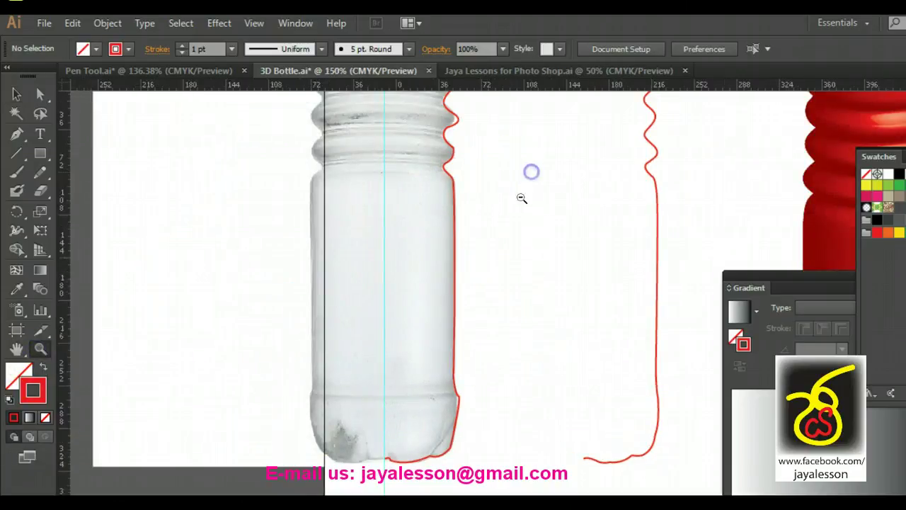
alt+click(459, 208)
drag(434, 174, 627, 380)
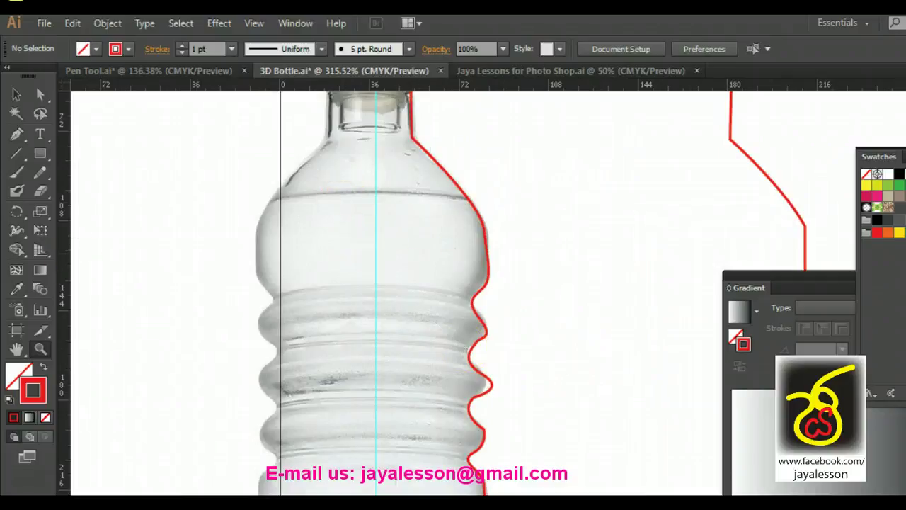
Reshape a rib curve handle and nudge the shoulder anchor so the path hugs the photo
click(39, 96)
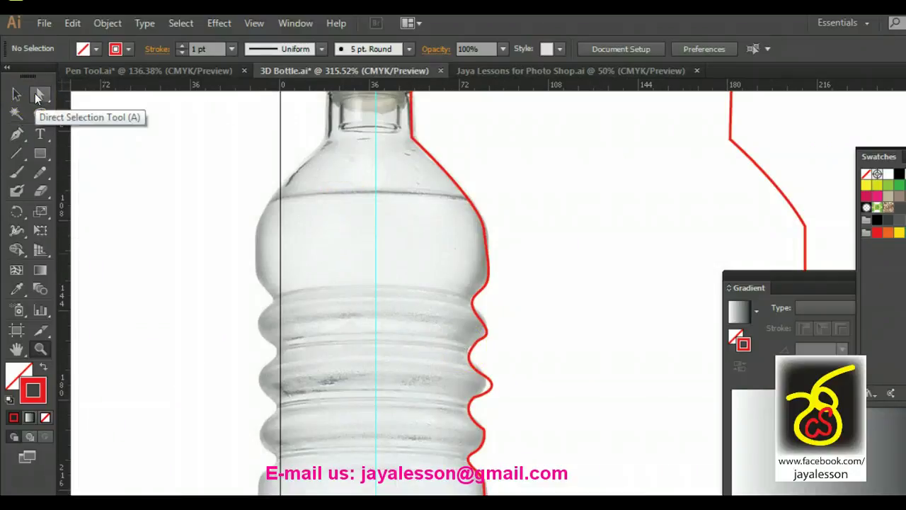
click(330, 309)
click(491, 384)
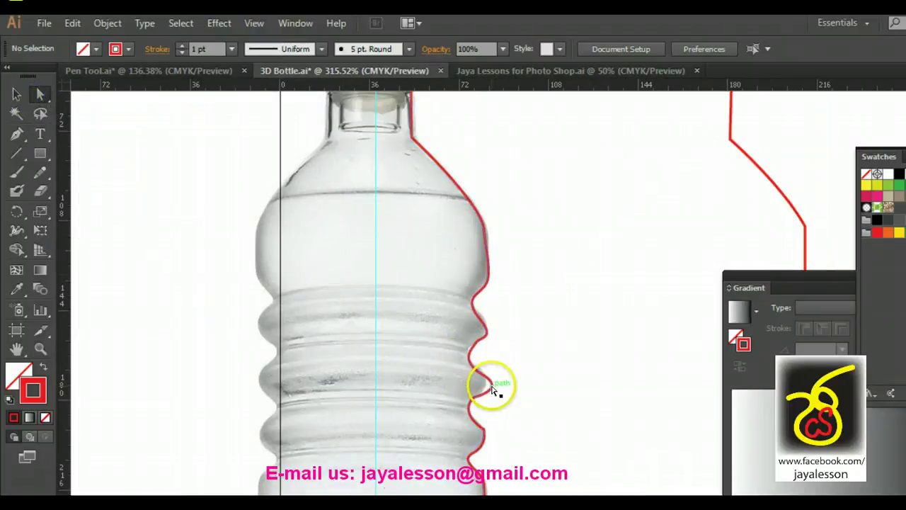
click(507, 393)
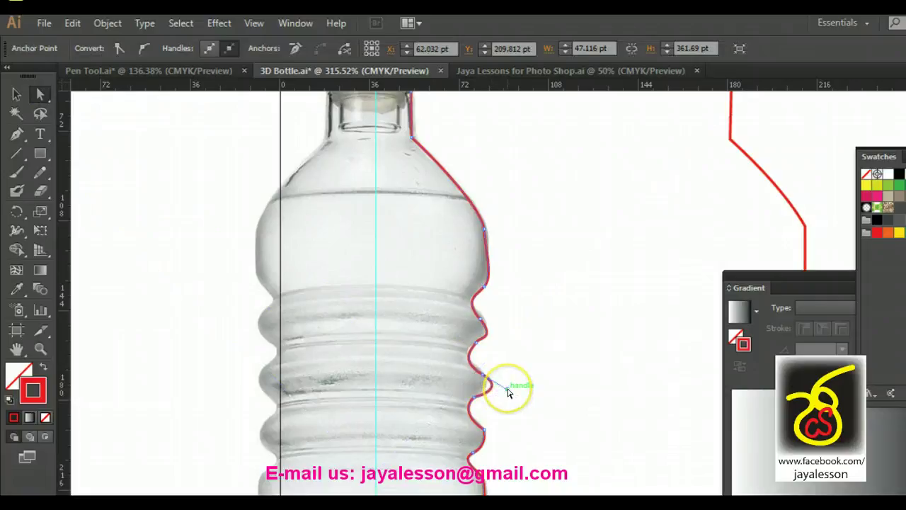
drag(506, 392, 498, 388)
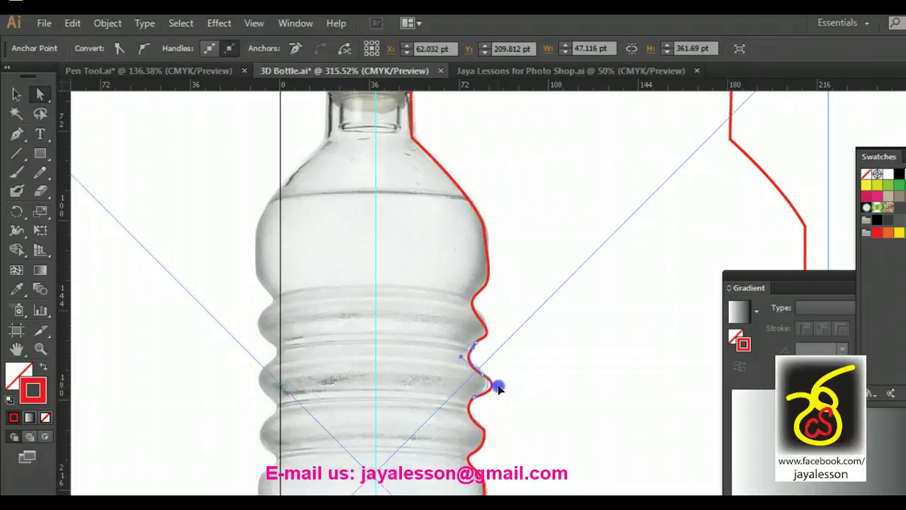
click(469, 318)
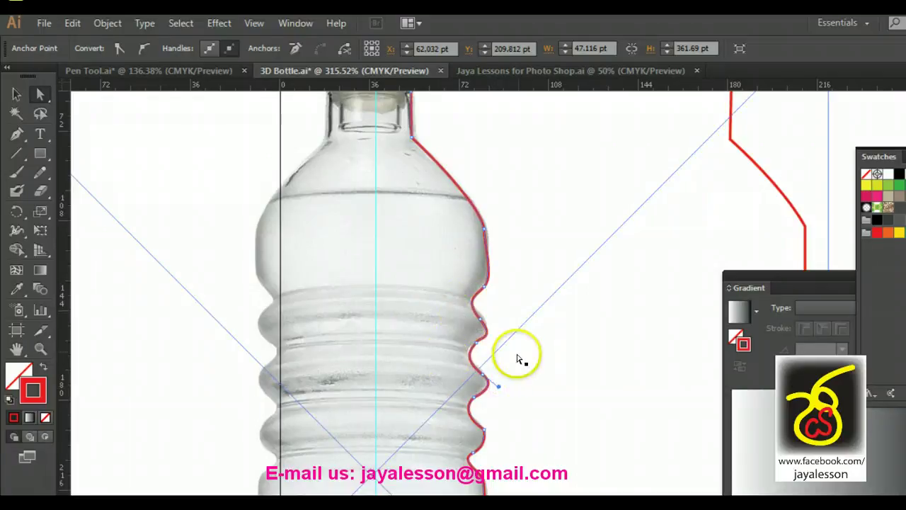
click(486, 227)
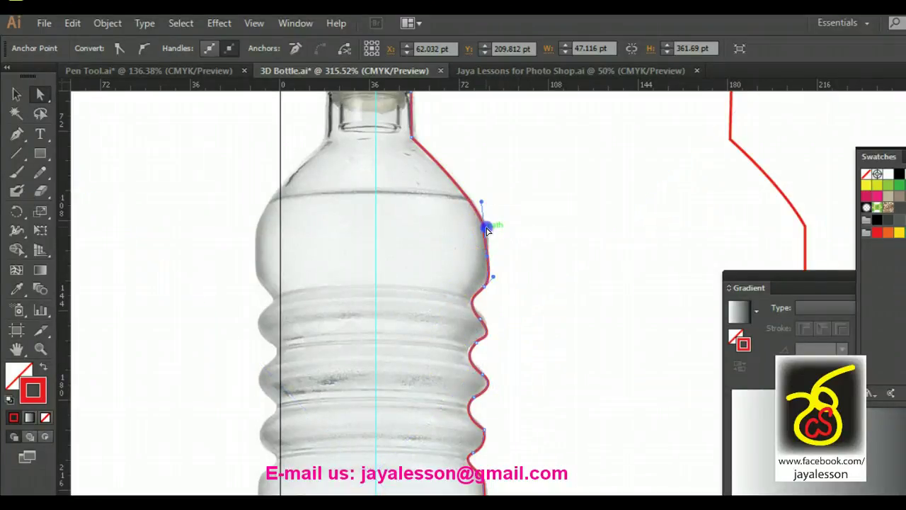
mouse_move(489, 231)
mouse_down()
mouse_move(498, 232)
mouse_move(488, 233)
mouse_up()
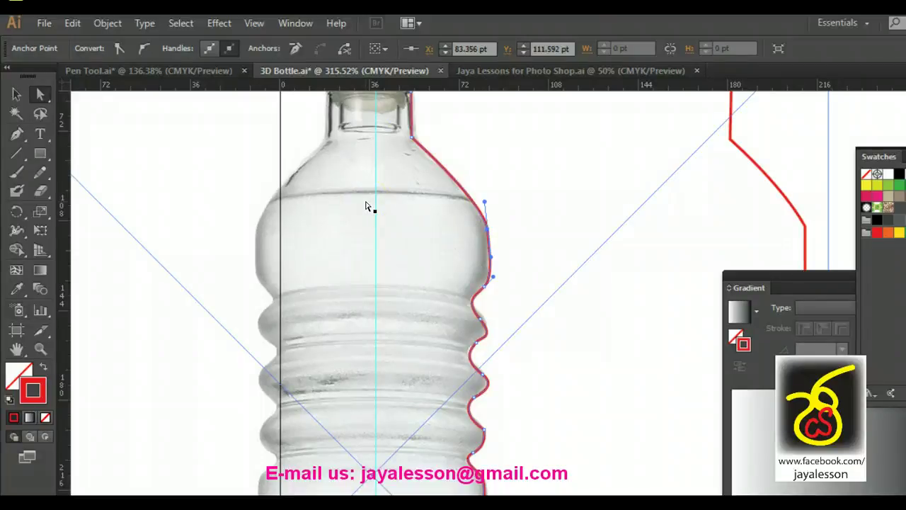
Zoom out through 200% to 150% until the red 3D bottles are visible
click(40, 349)
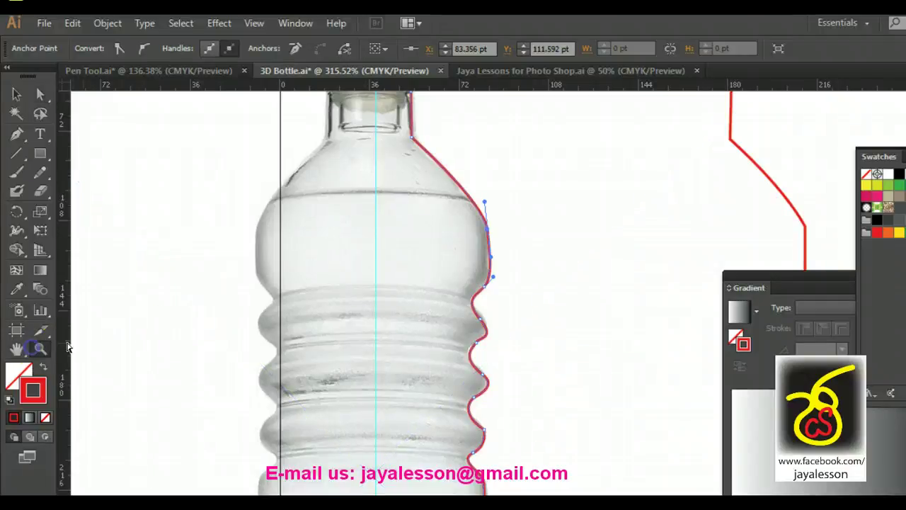
alt+click(678, 281)
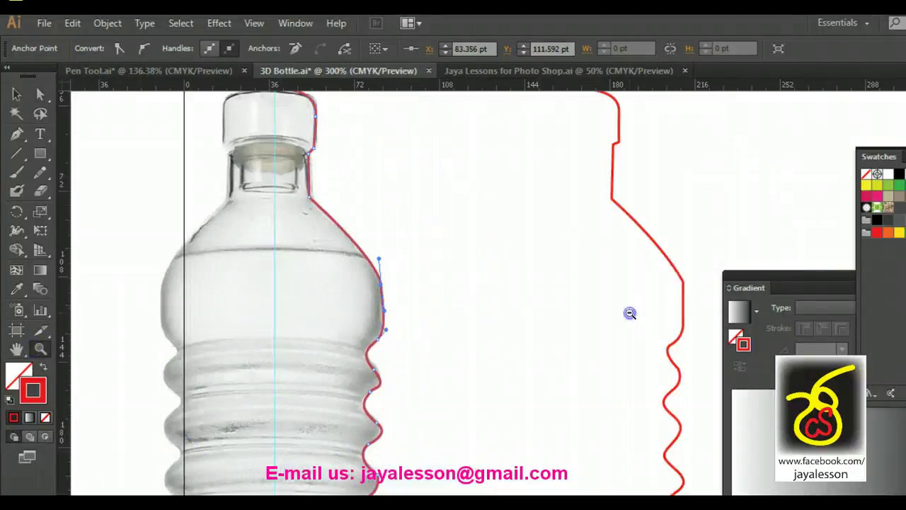
alt+click(630, 313)
alt+click(671, 381)
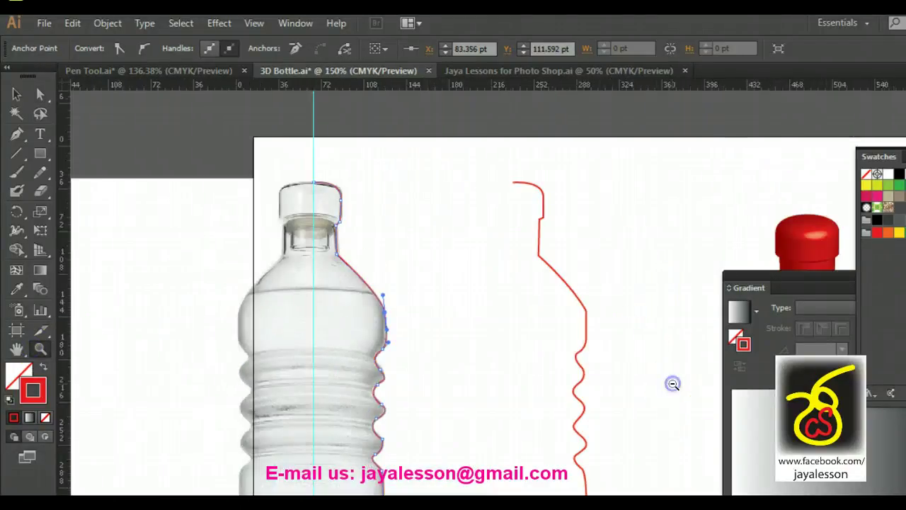
alt+click(672, 384)
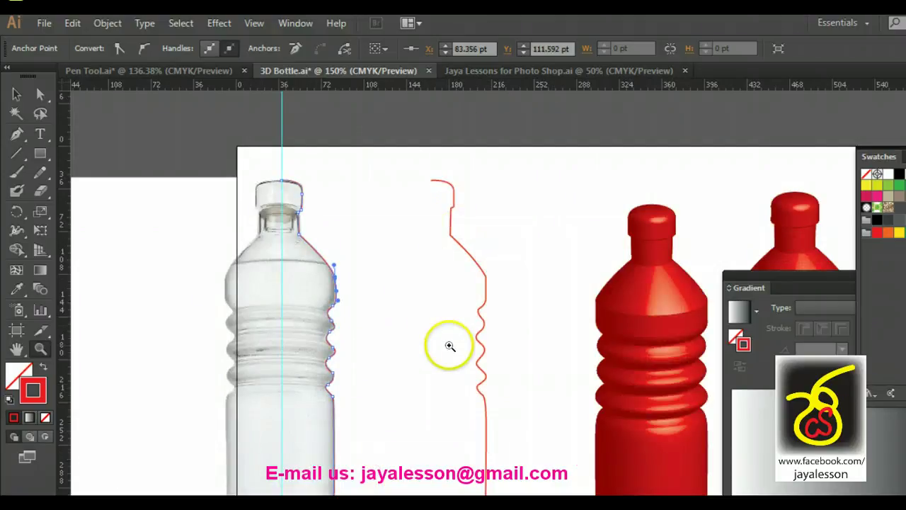